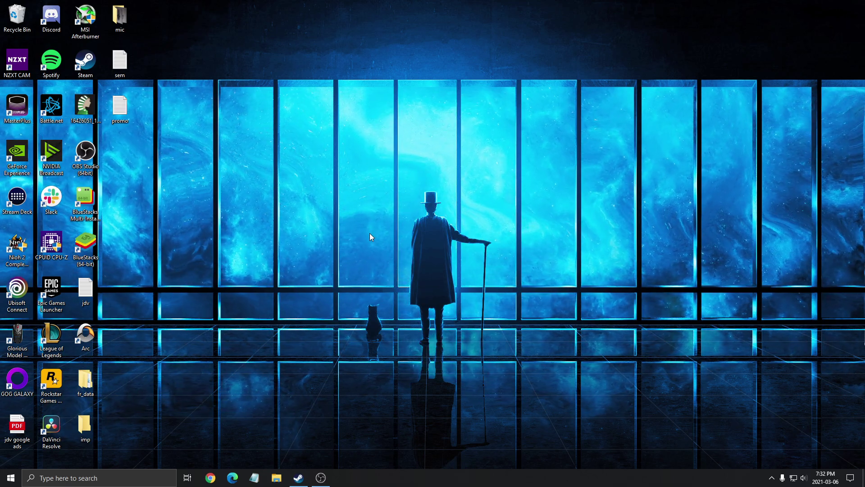
Step: Bring the Steam store window back up to browse the Wallpaper Engine screenshots
click(299, 478)
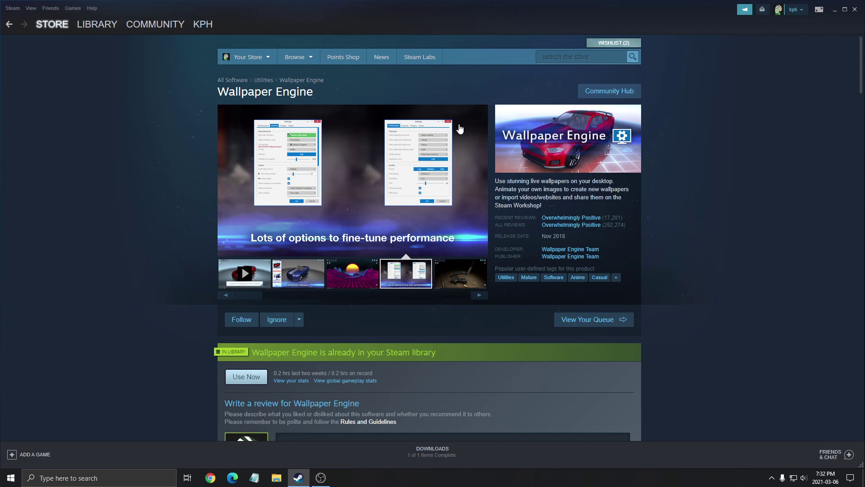
Step: Minimize Steam and launch Wallpaper Engine from the system tray overflow
click(834, 10)
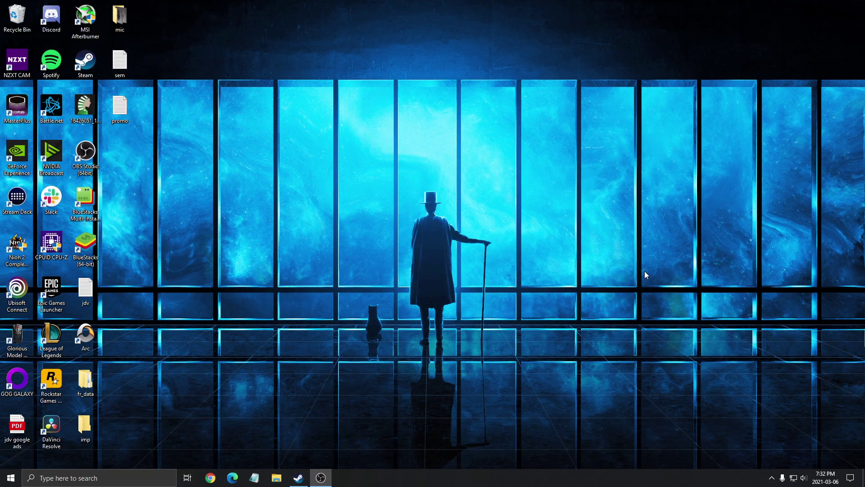
click(771, 478)
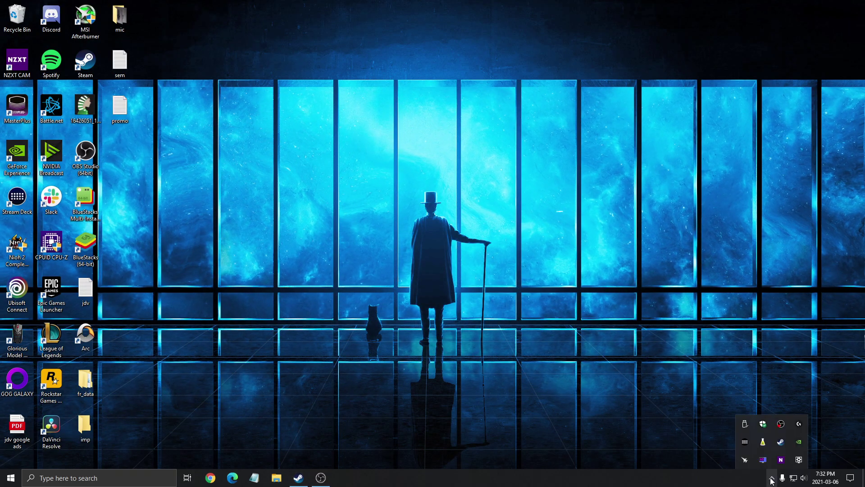
double_click(800, 460)
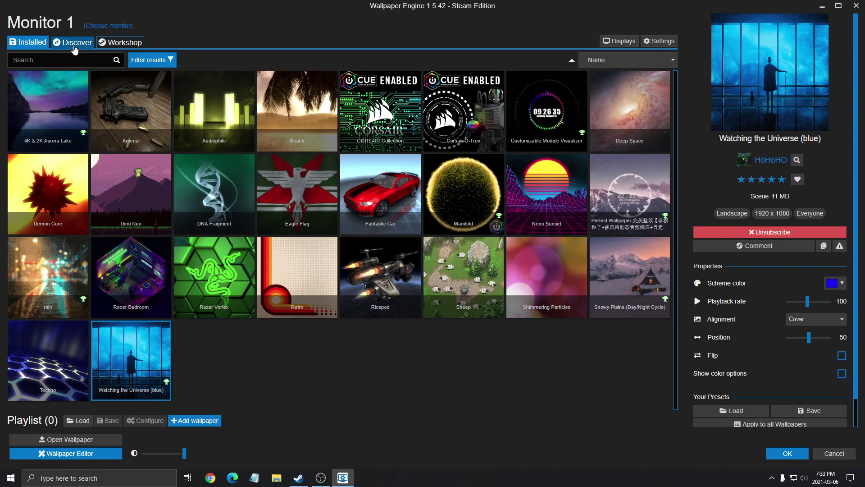
Step: Browse the Discover and Workshop tabs, checking sort options and display selection
click(75, 42)
scroll(284, 202, down, 2)
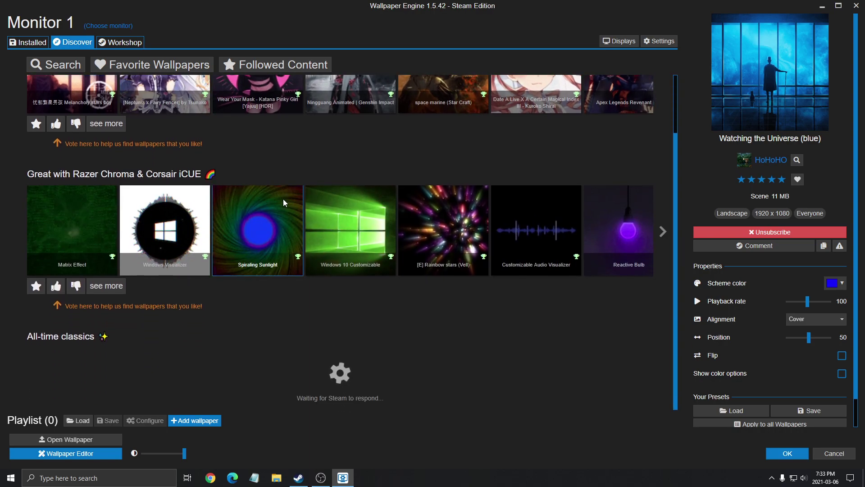
scroll(284, 201, down, 5)
scroll(291, 210, down, 5)
scroll(299, 224, down, 3)
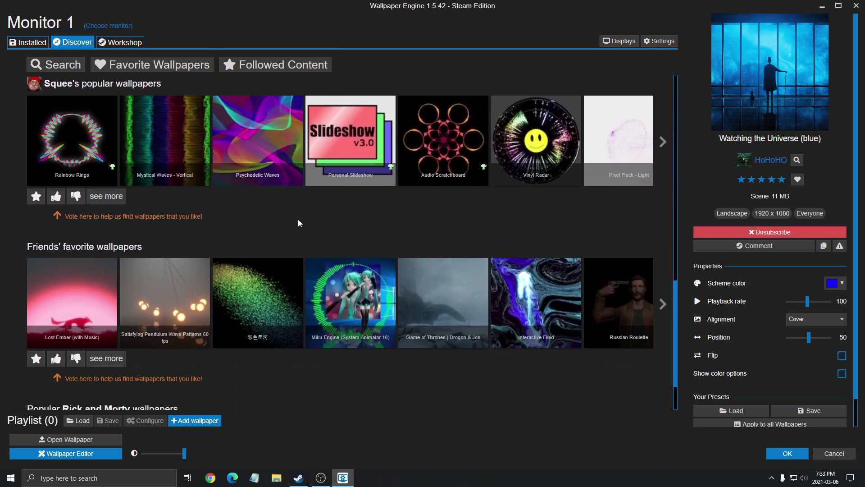
scroll(299, 224, down, 5)
scroll(299, 223, down, 4)
scroll(298, 224, up, 6)
scroll(299, 223, up, 6)
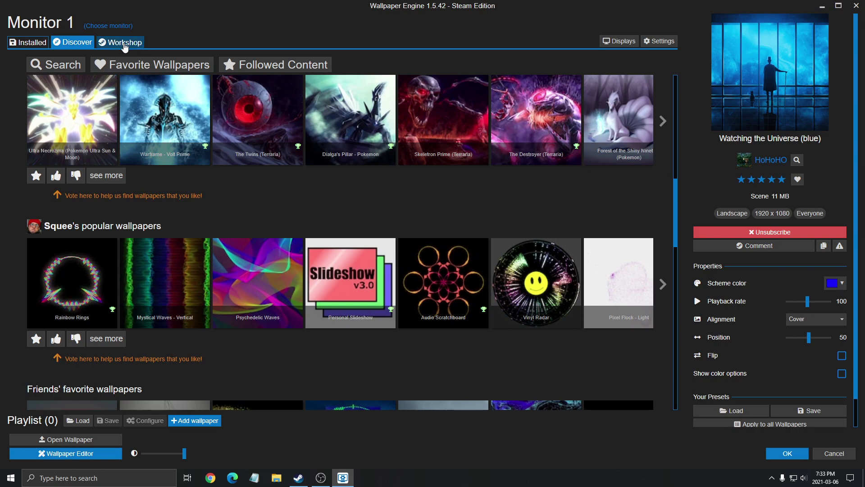
click(122, 42)
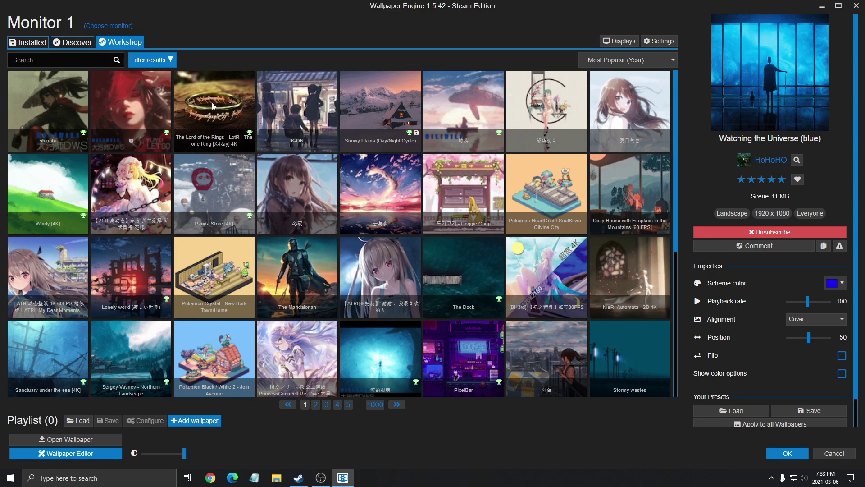
scroll(465, 211, down, 5)
scroll(466, 253, up, 5)
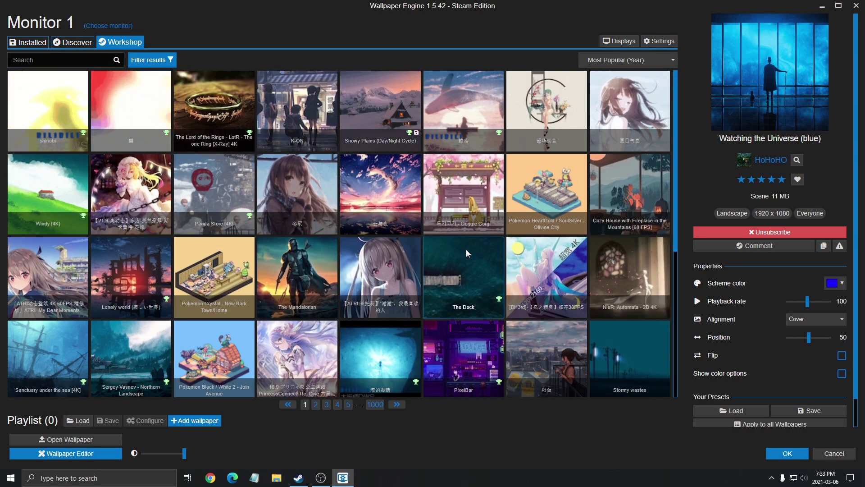
scroll(466, 253, down, 5)
scroll(406, 297, down, 3)
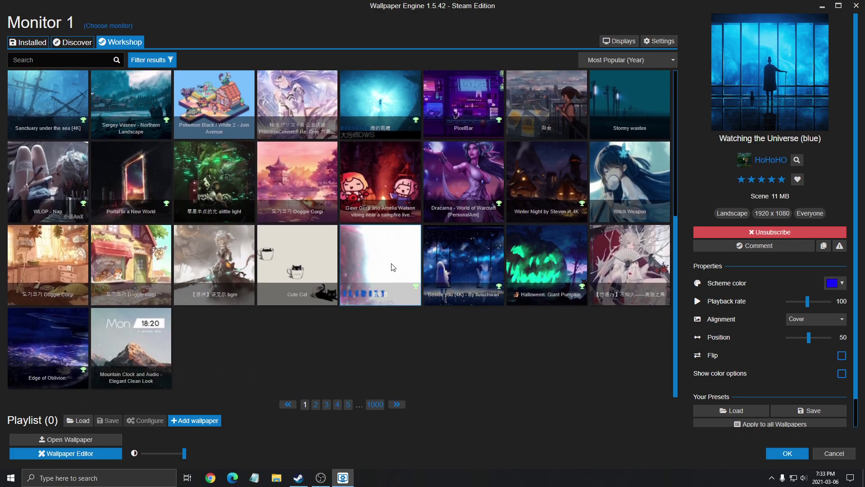
scroll(333, 336, up, 5)
click(628, 59)
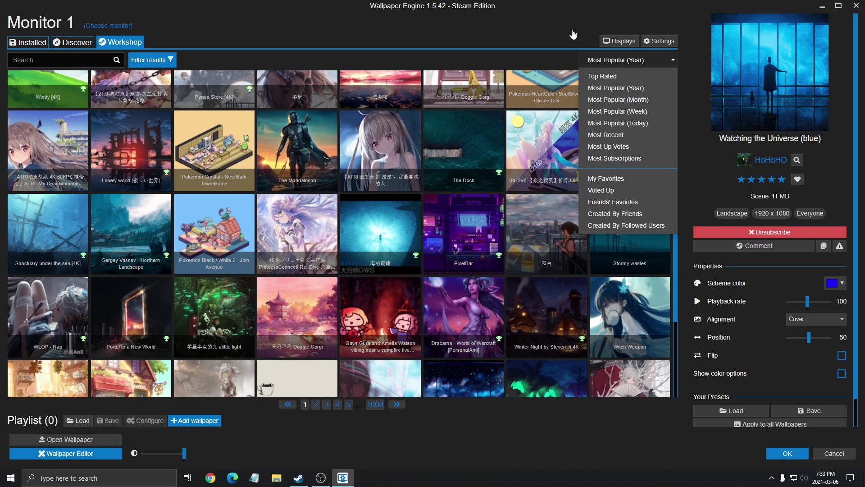
click(560, 28)
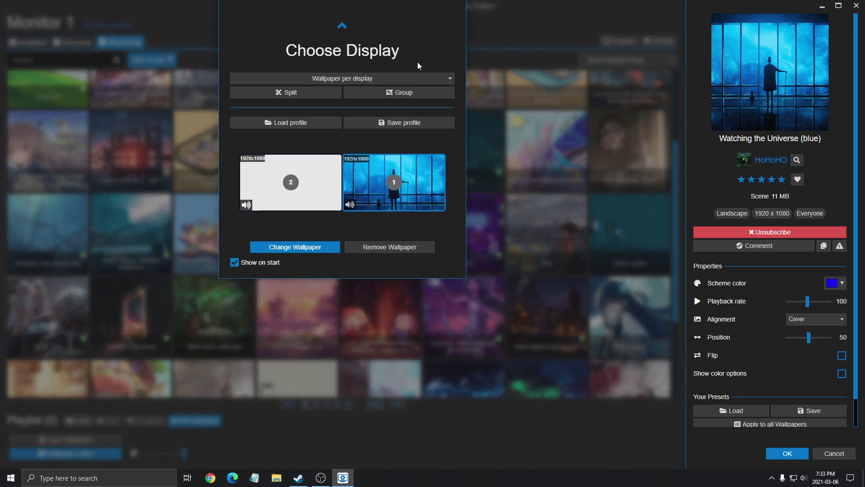
click(534, 39)
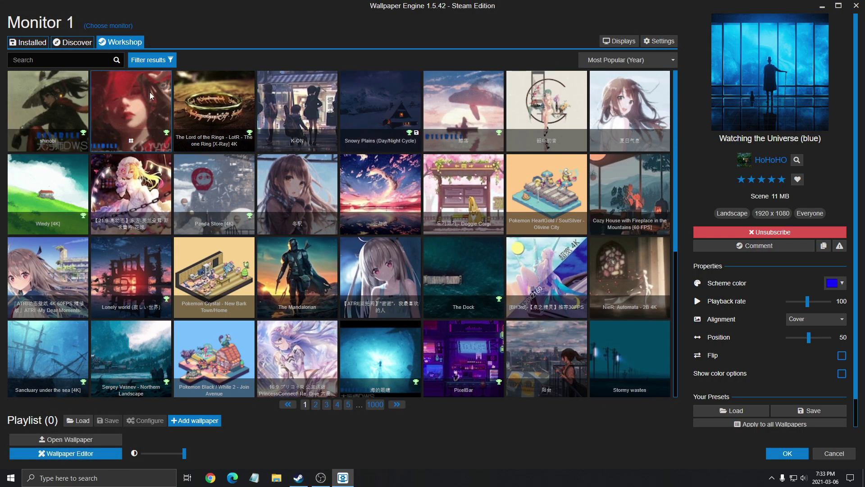
Step: Subscribe to the red-clad woman wallpaper, set its volume to 49, and apply it
click(132, 108)
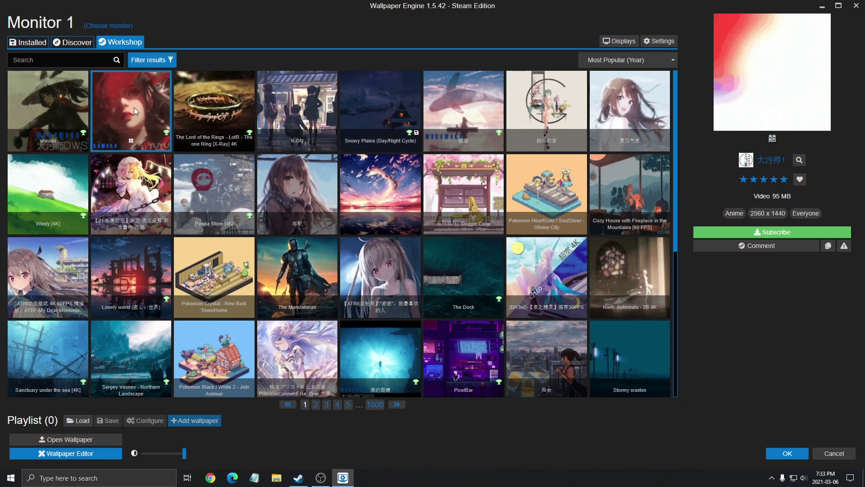
click(783, 234)
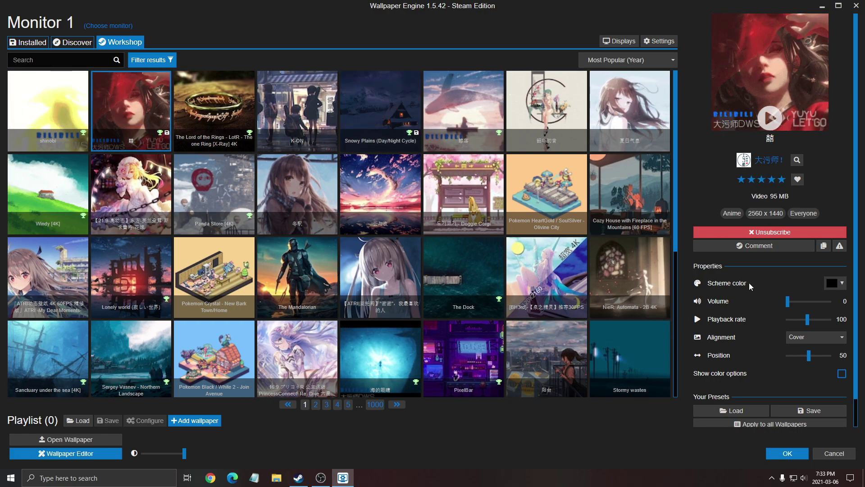
scroll(757, 271, down, 2)
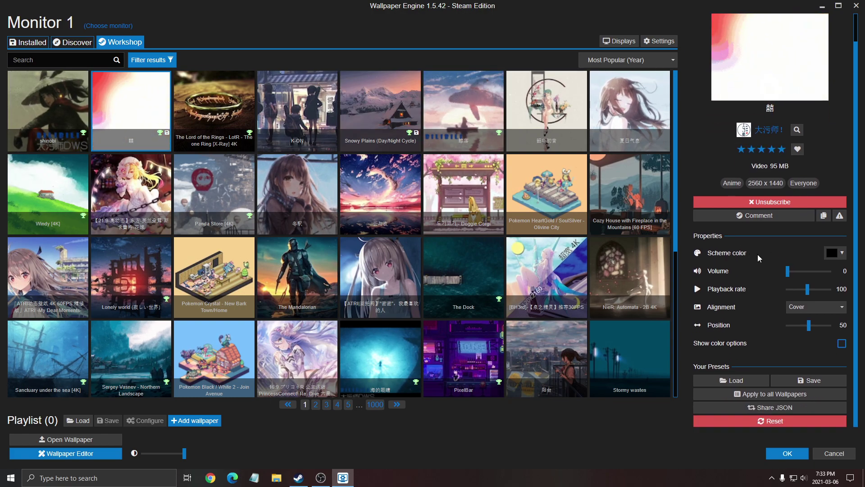
click(800, 271)
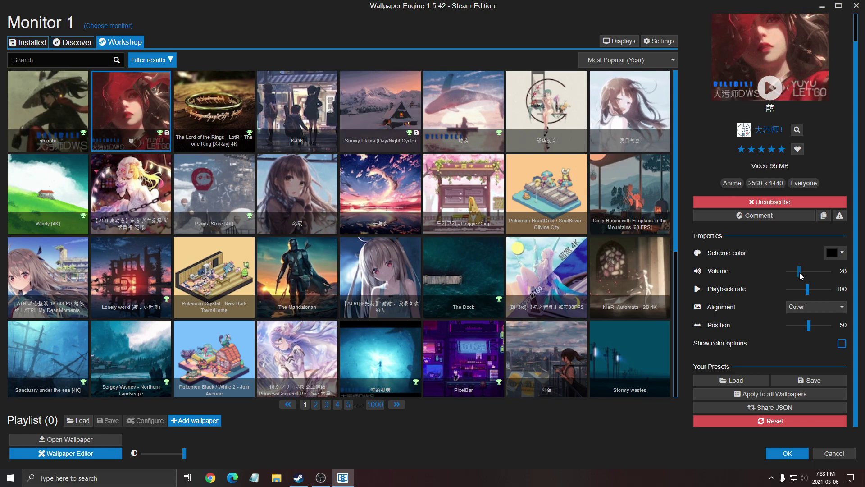
drag(800, 271, 808, 270)
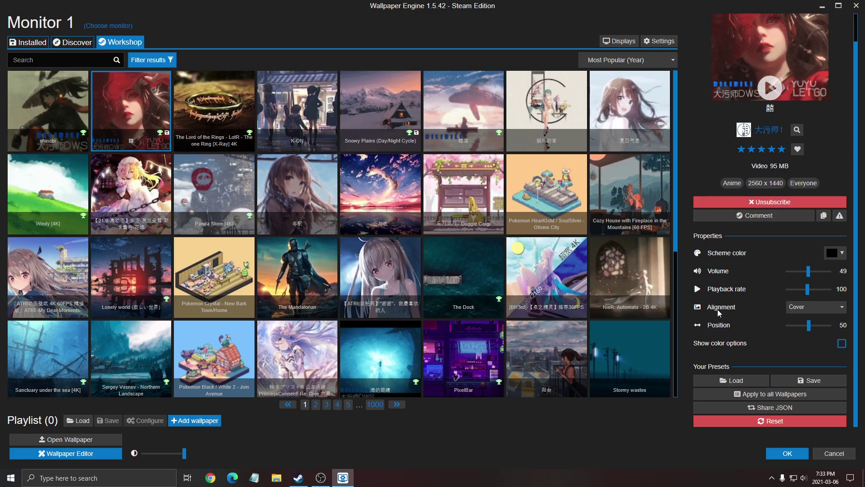
click(787, 453)
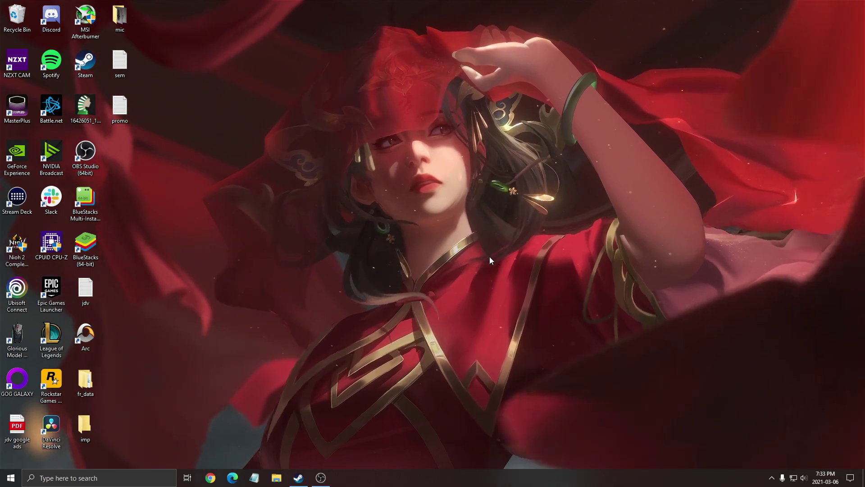
Step: Reopen Wallpaper Engine from the system tray overflow
click(772, 478)
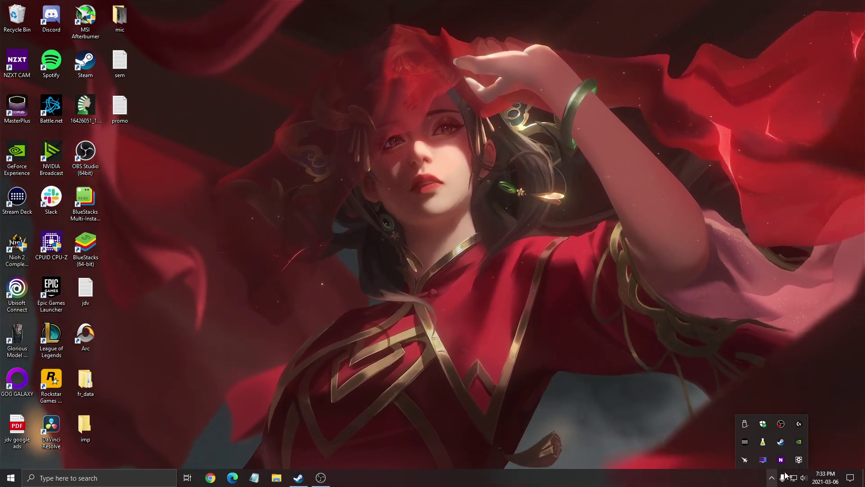
click(799, 460)
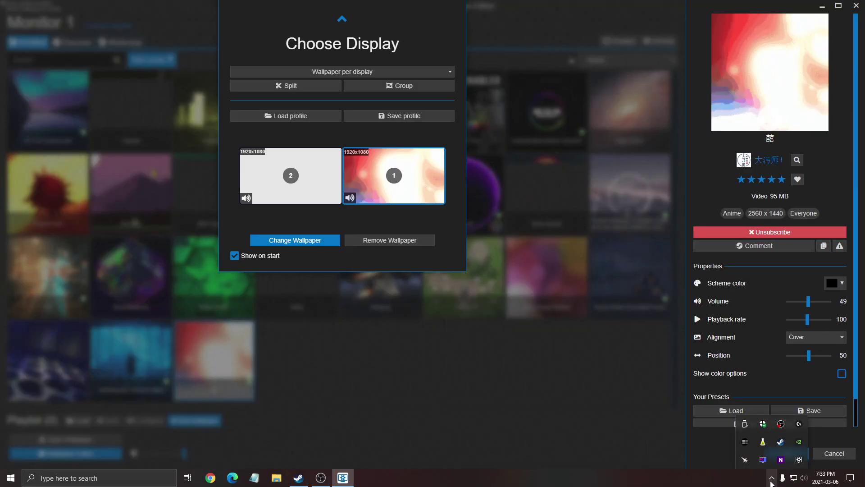
Step: Dismiss the display chooser and search the Workshop for 'cyberpunk' wallpapers
click(514, 331)
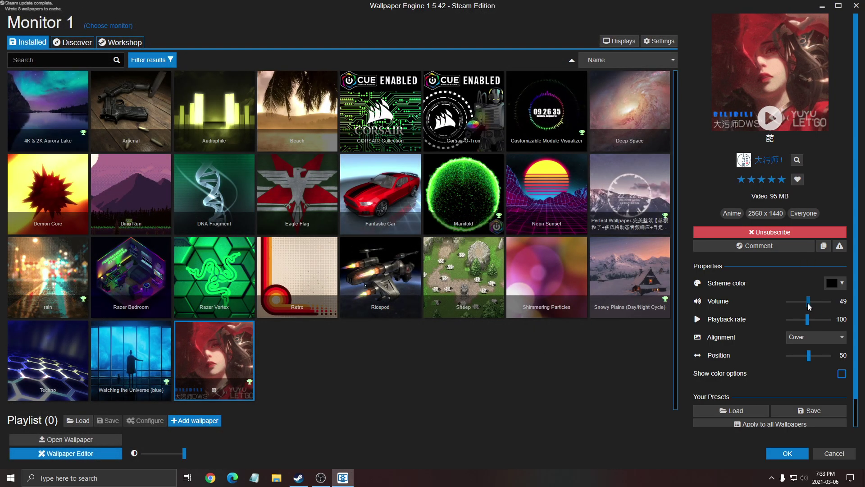
click(448, 322)
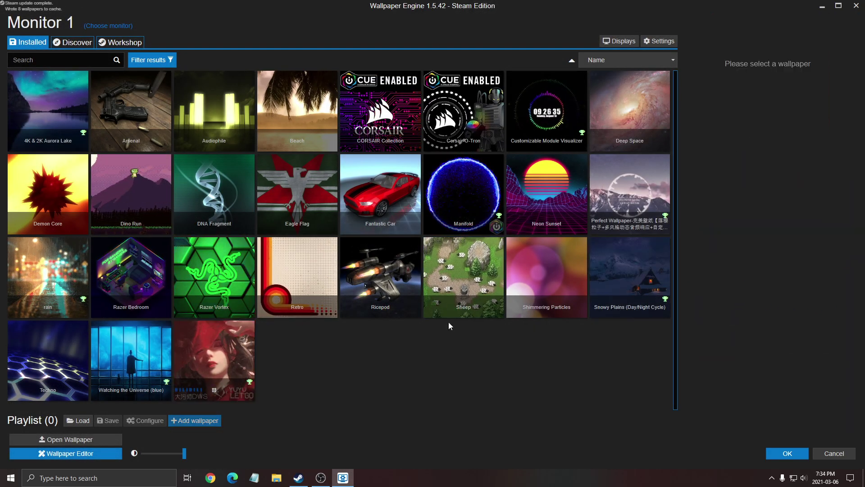
click(315, 16)
click(520, 354)
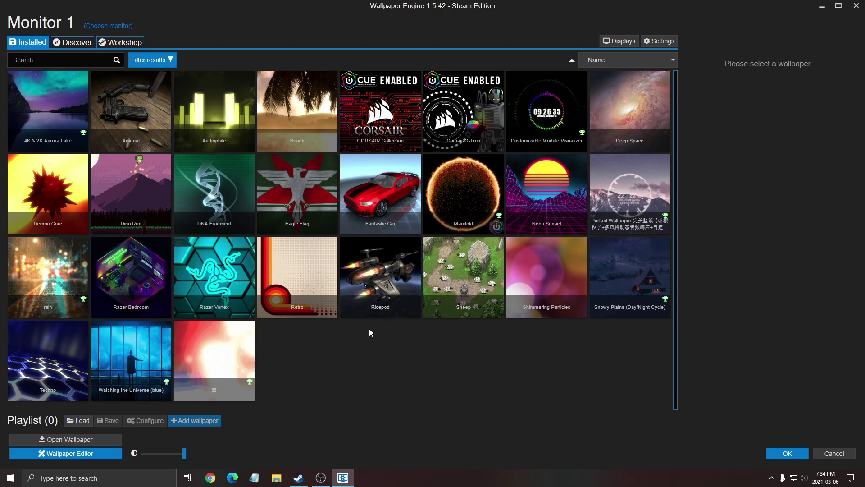
click(120, 42)
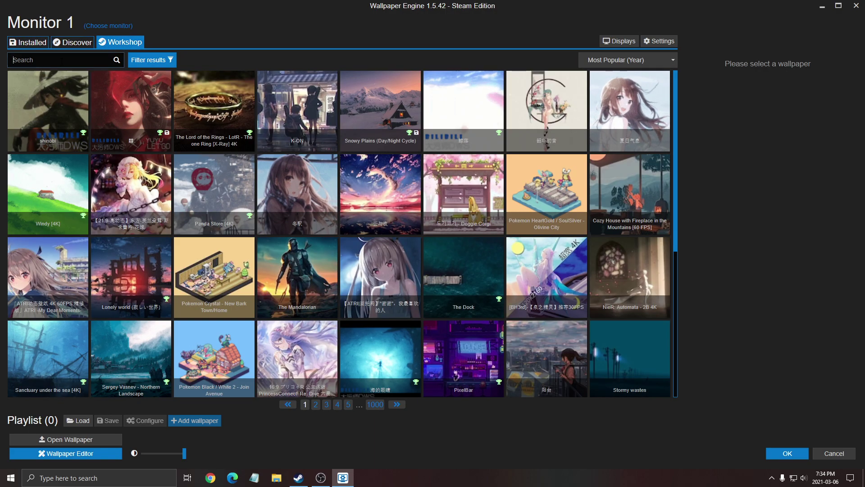
click(61, 60)
text(cyberpunk)
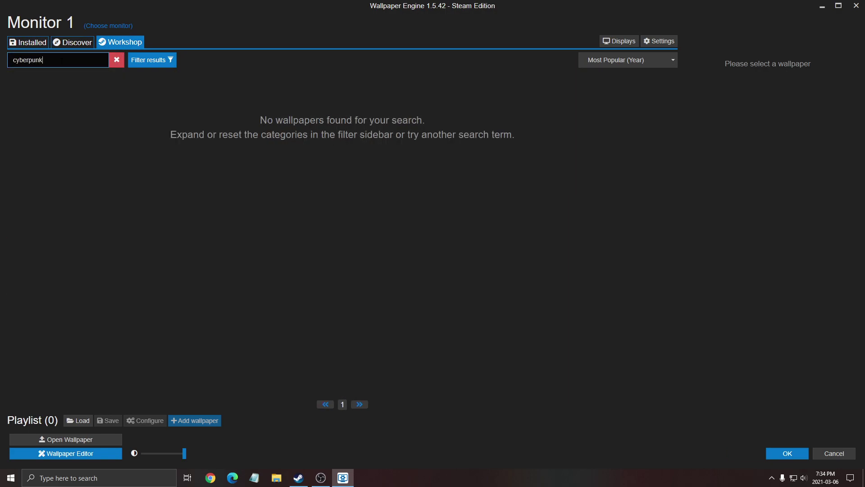
scroll(238, 199, down, 5)
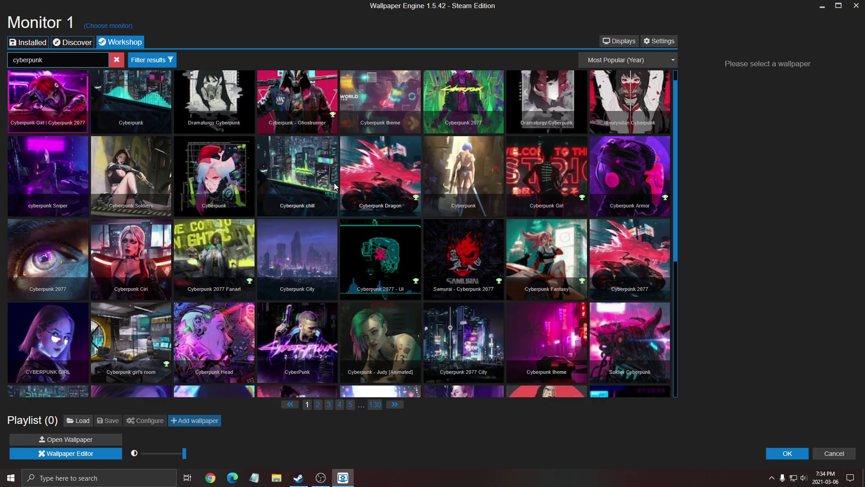
scroll(202, 169, down, 3)
scroll(195, 247, down, 3)
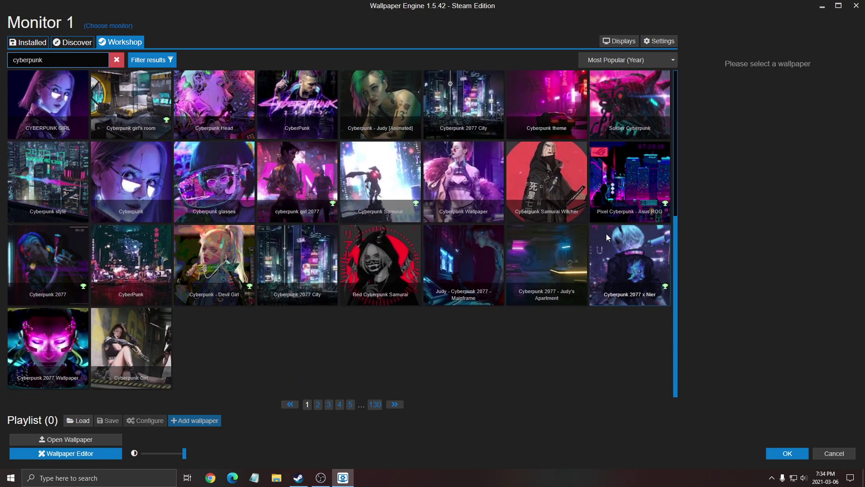
scroll(406, 230, up, 6)
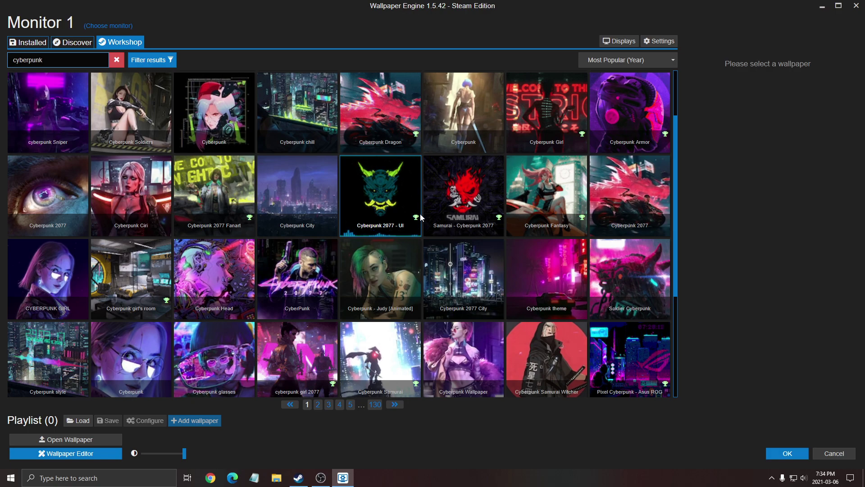
scroll(319, 228, up, 1)
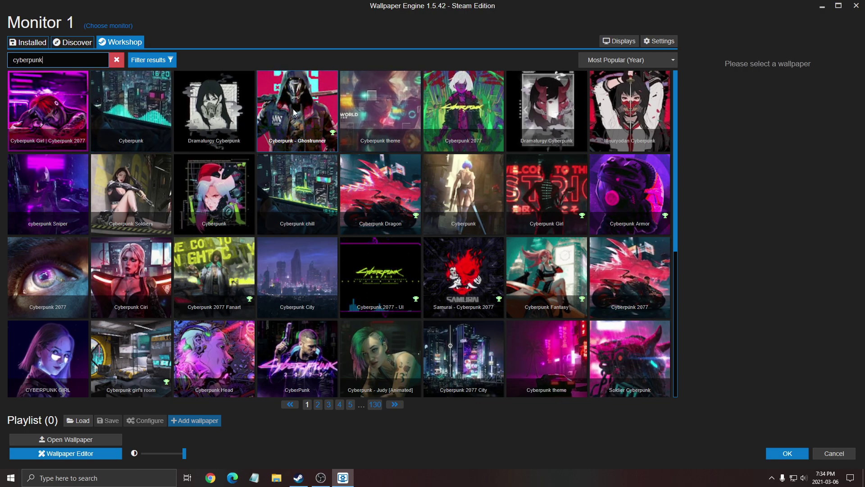
Step: Check the display chooser, leaving the red wallpaper on monitor 1
click(616, 40)
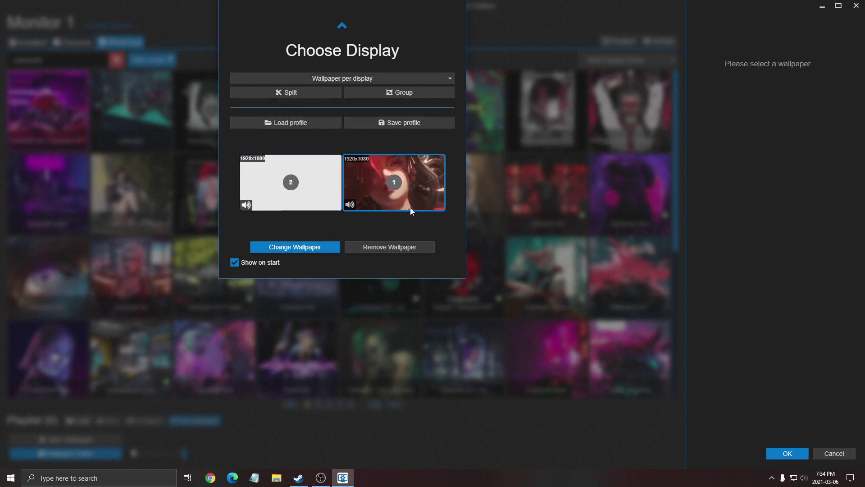
click(453, 437)
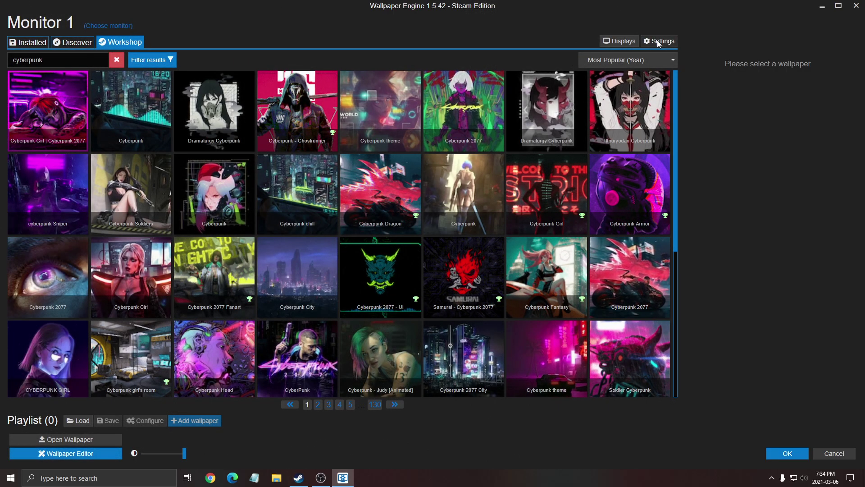
Step: Turn on reflections, keep post-processing enabled, and apply a 60 FPS cap
click(657, 42)
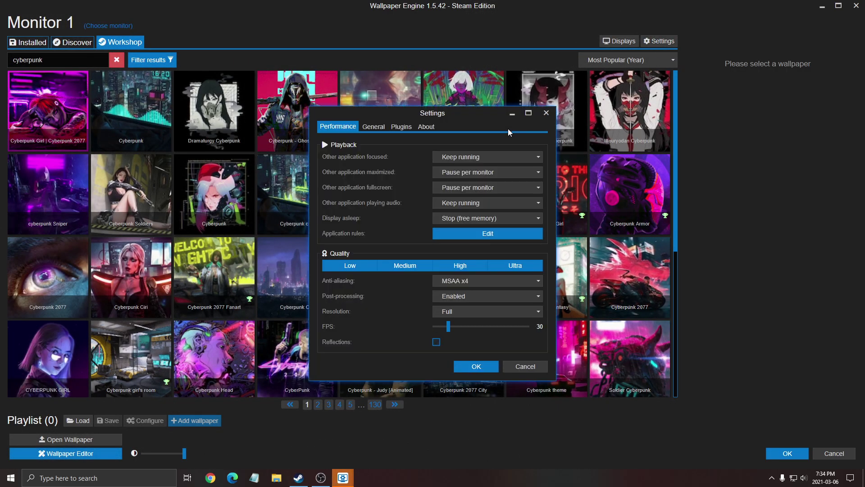
drag(488, 115, 477, 109)
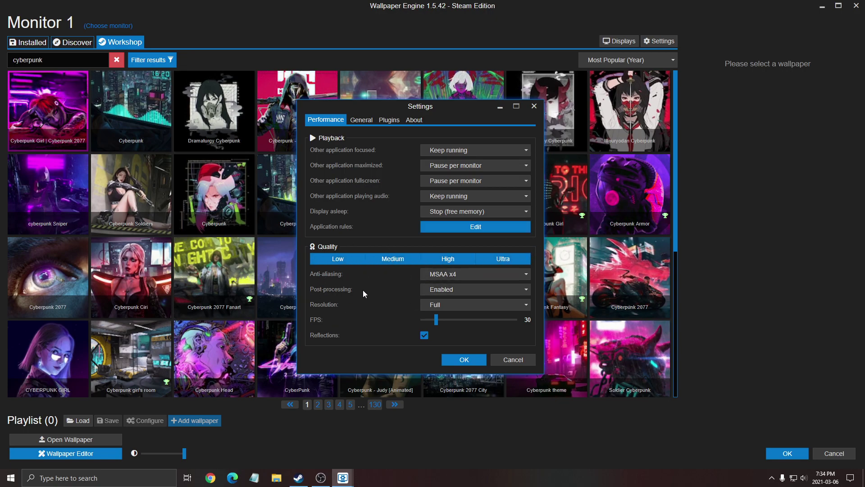
click(455, 291)
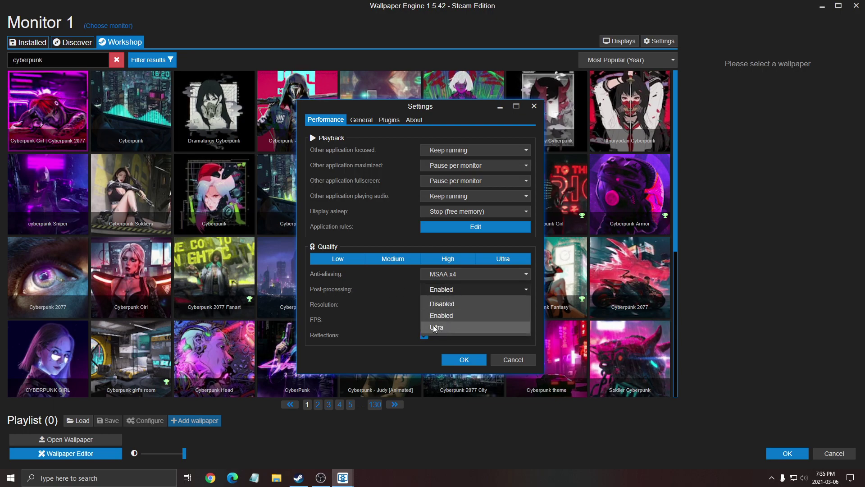
click(393, 289)
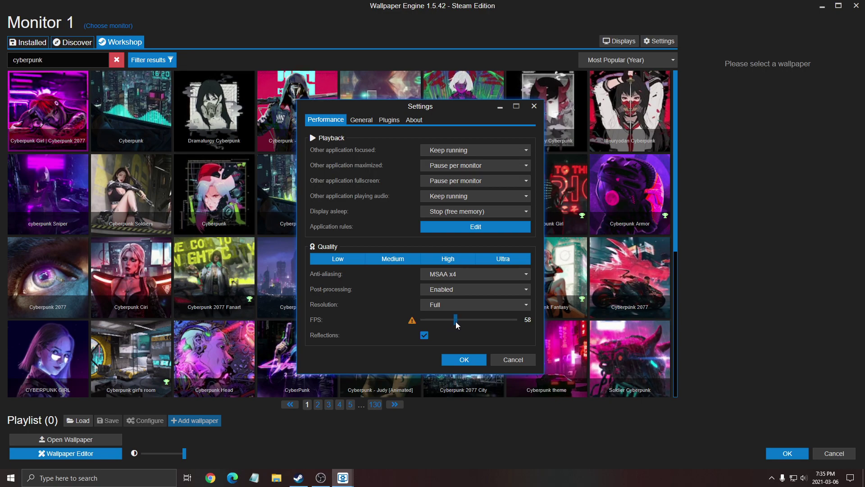
mouse_move(411, 320)
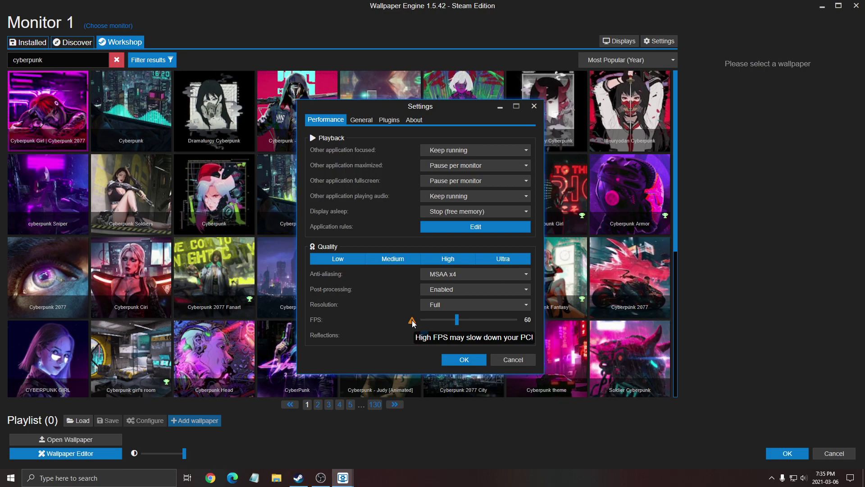
click(464, 359)
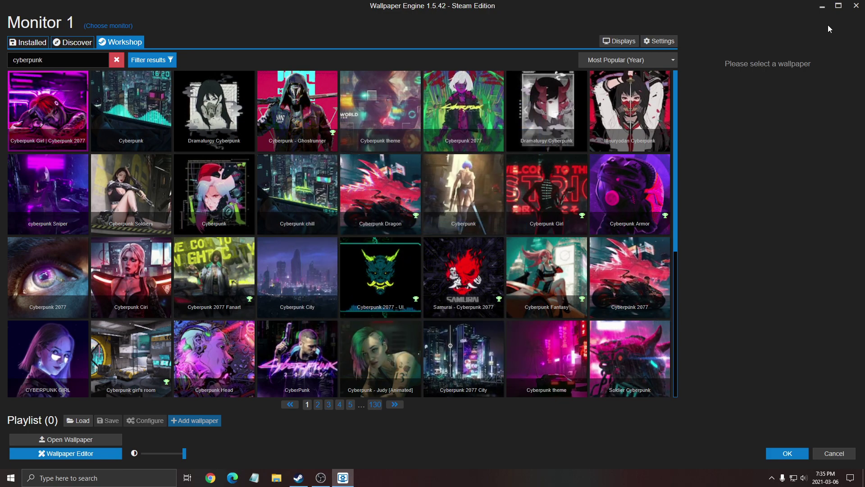
click(822, 5)
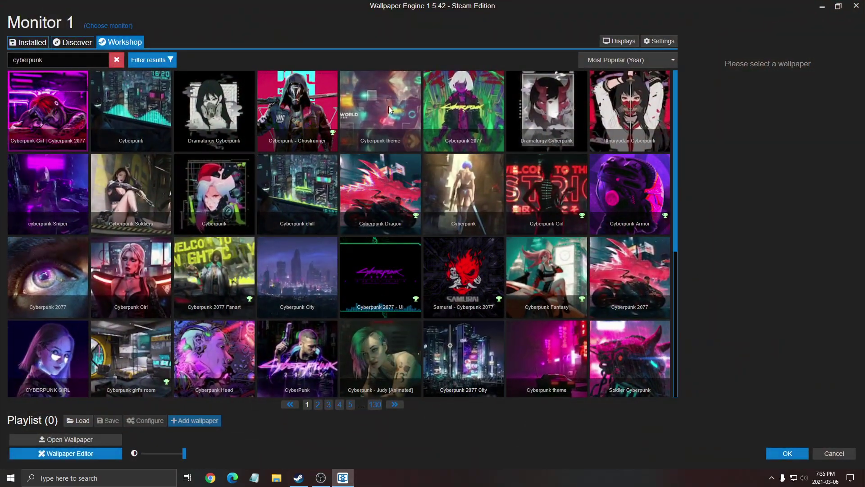
Step: Lower the frame rate back to 30 FPS and view the loaded iCUE & Chroma SDK plugin
click(651, 43)
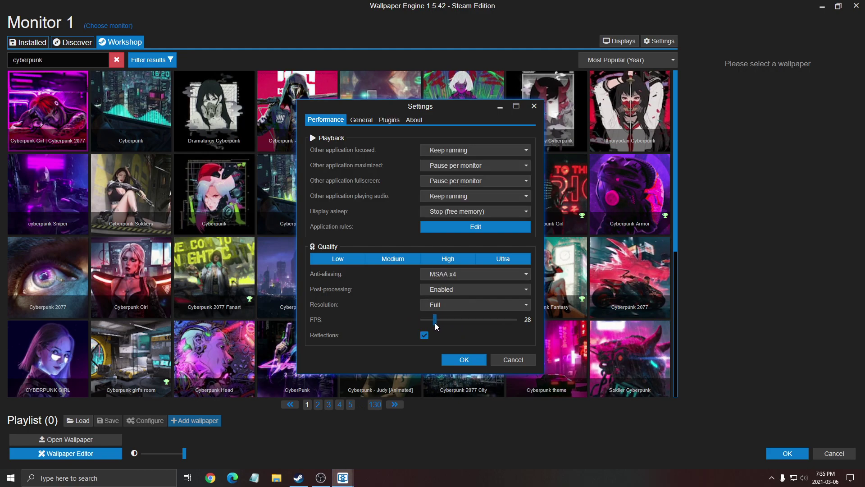
drag(436, 321, 437, 321)
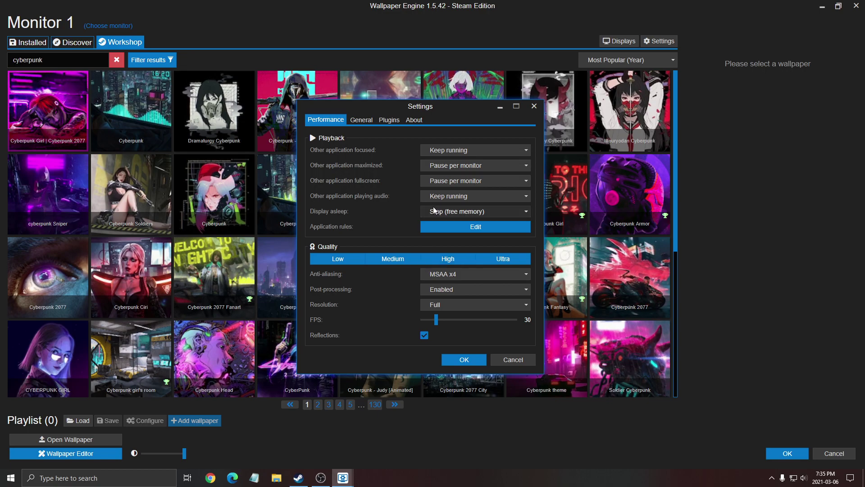
click(390, 119)
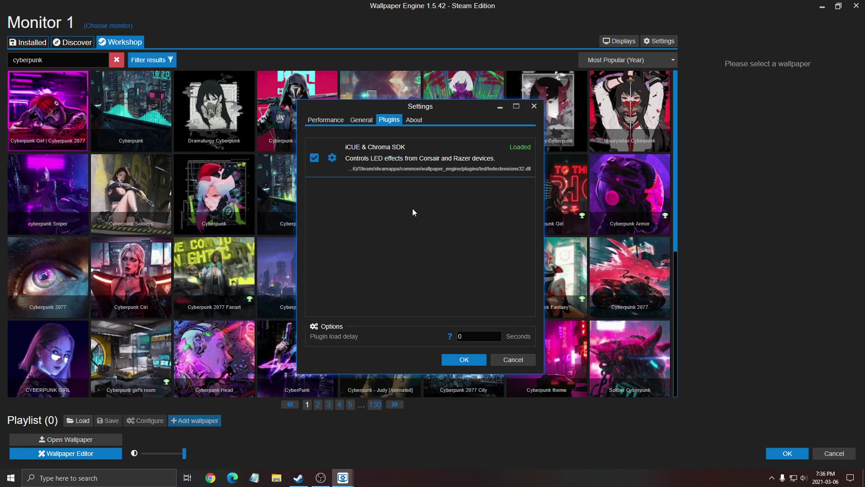
Step: Glance at General, return to Performance, and confirm the settings with OK
click(361, 119)
click(325, 120)
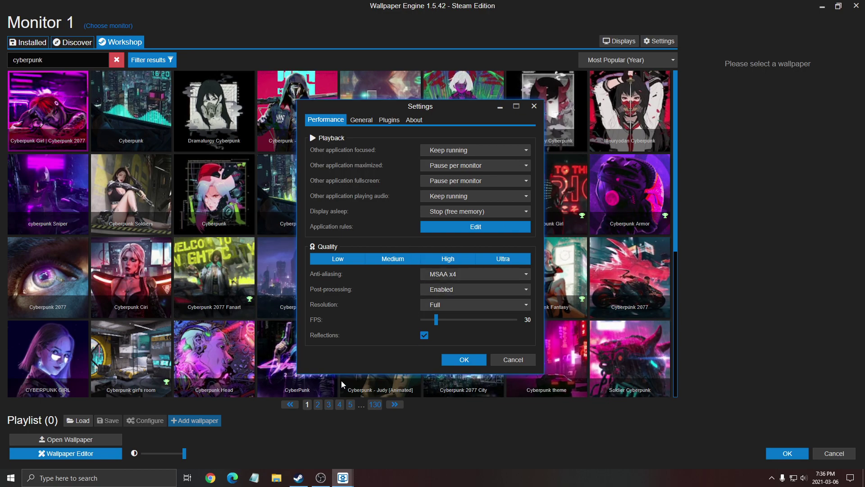
click(464, 359)
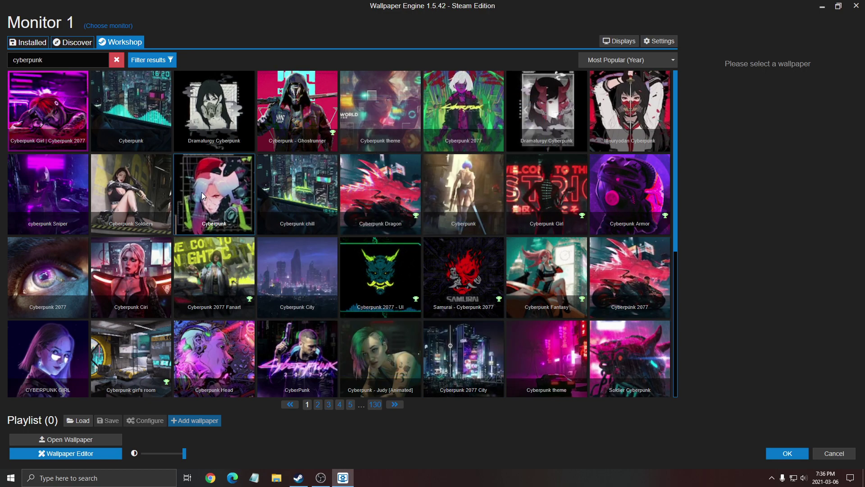